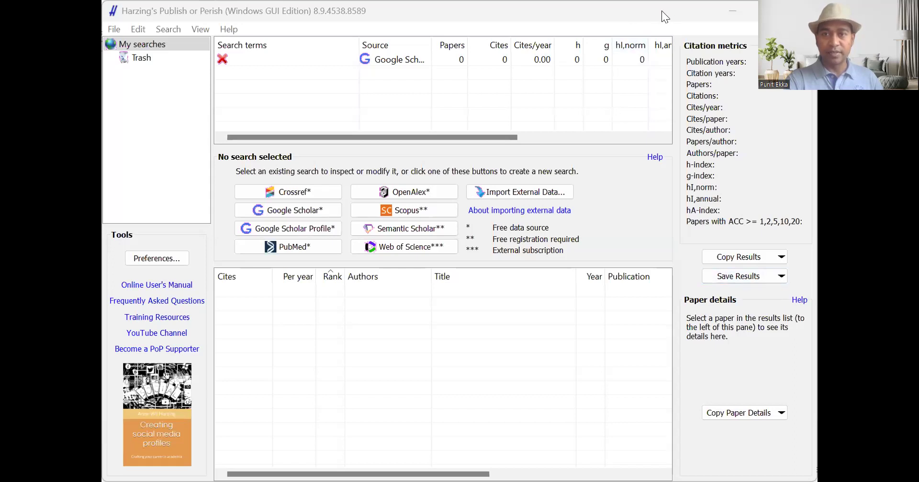
- Google 'publish or perish' and open Harzing's Publish or Perish for Windows page
click(734, 73)
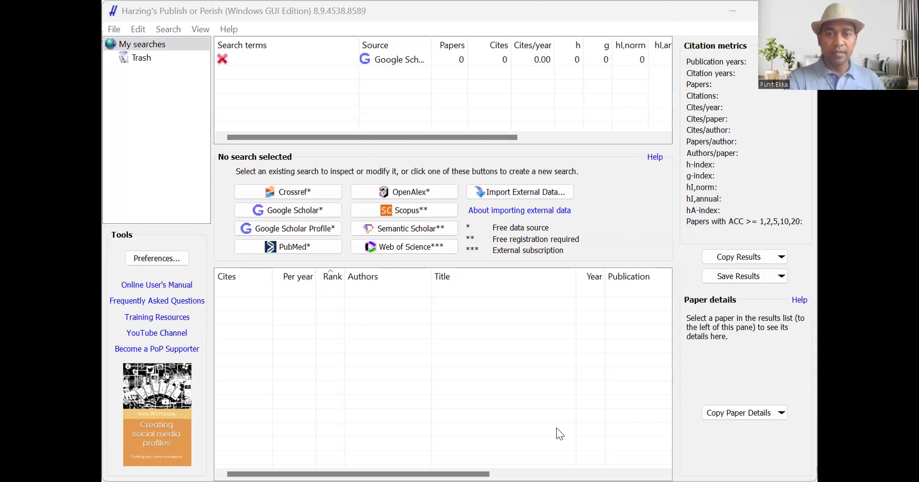
click(470, 194)
text(pu)
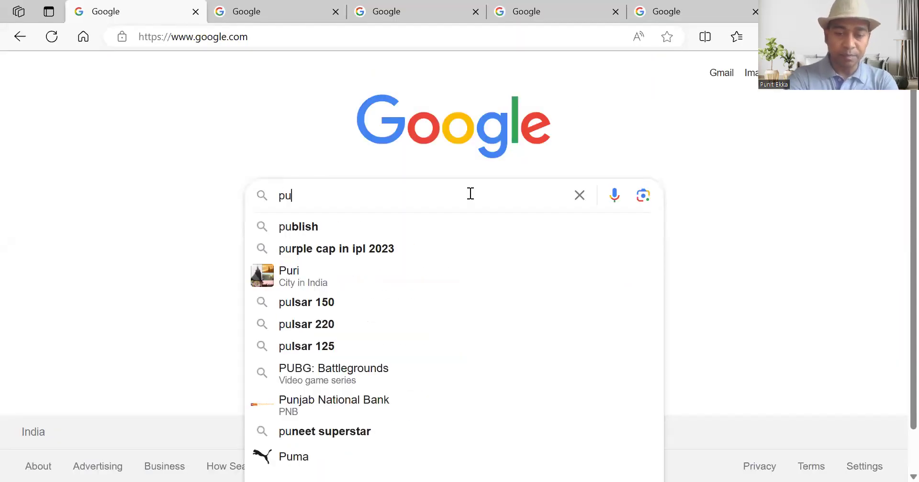
text(blish or p)
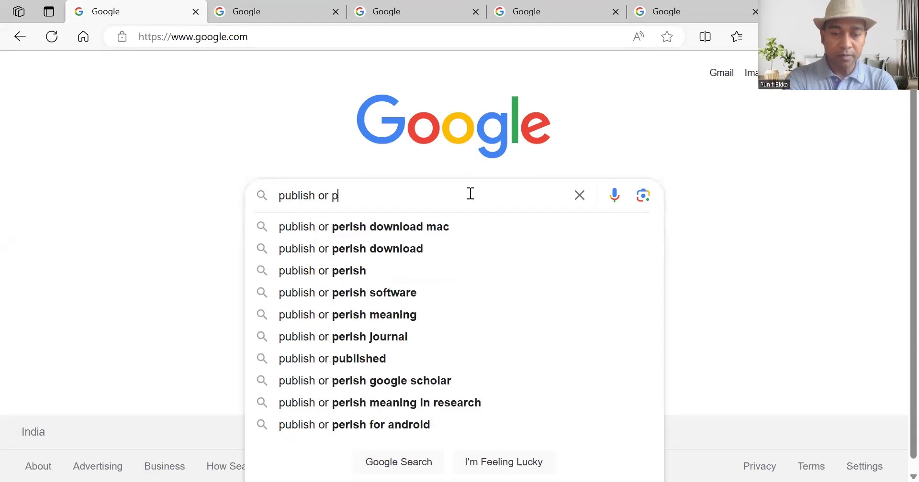
text(erish)
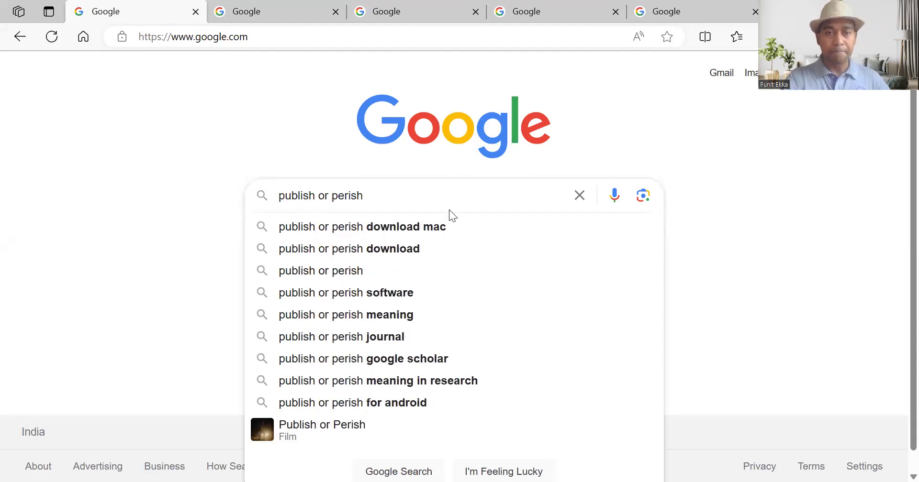
click(417, 255)
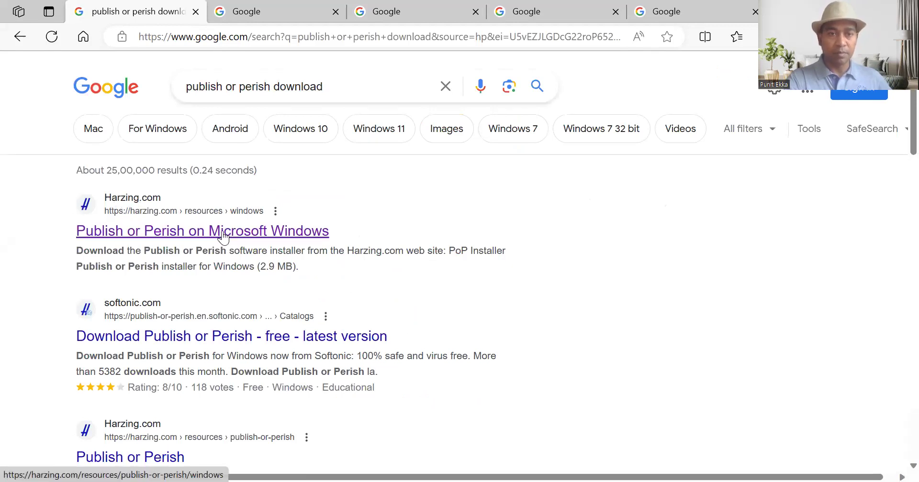
click(239, 231)
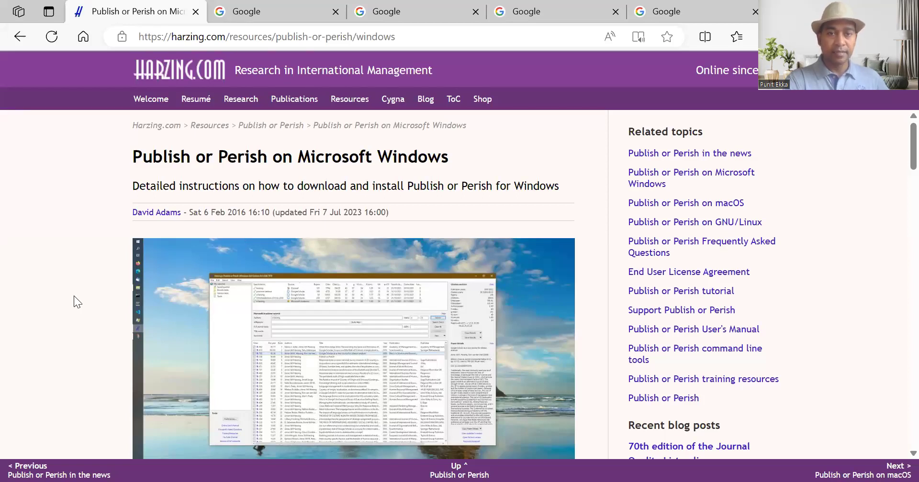
- Scroll down to Download information showing the 2.9 MB installer for version 8.9.4538
scroll(73, 296, down, 6)
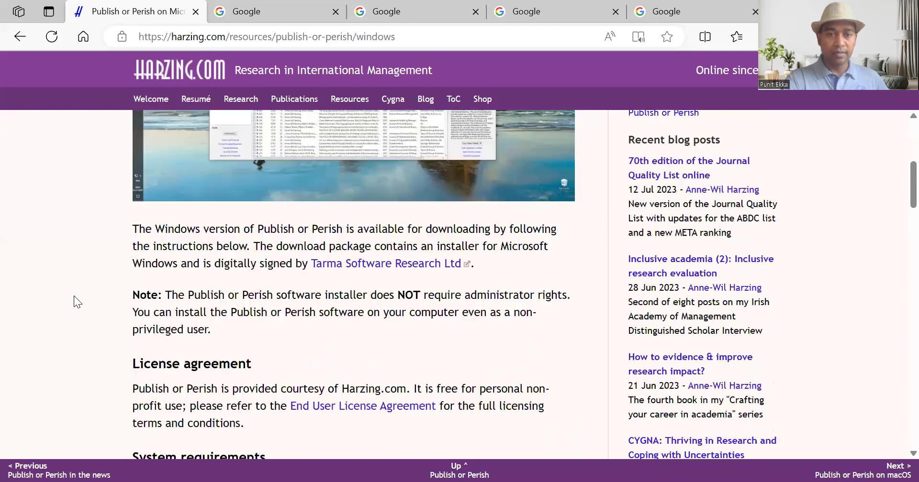
scroll(74, 296, down, 5)
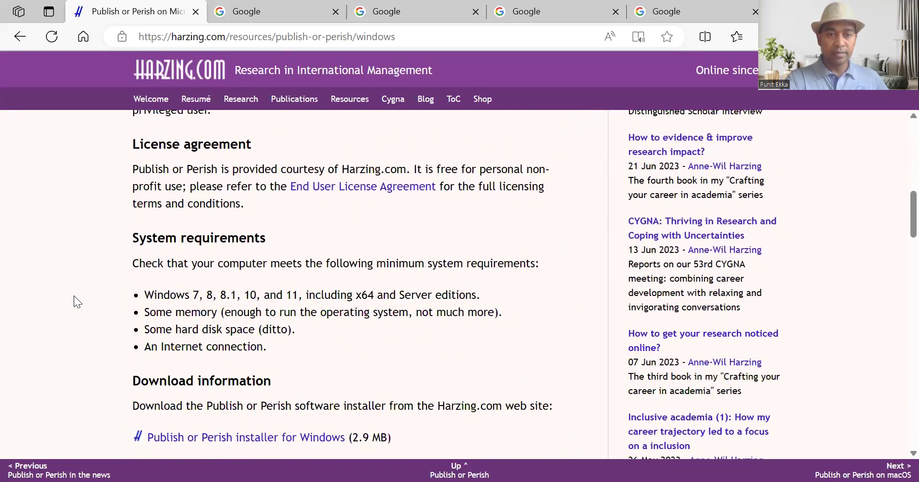
scroll(74, 295, down, 3)
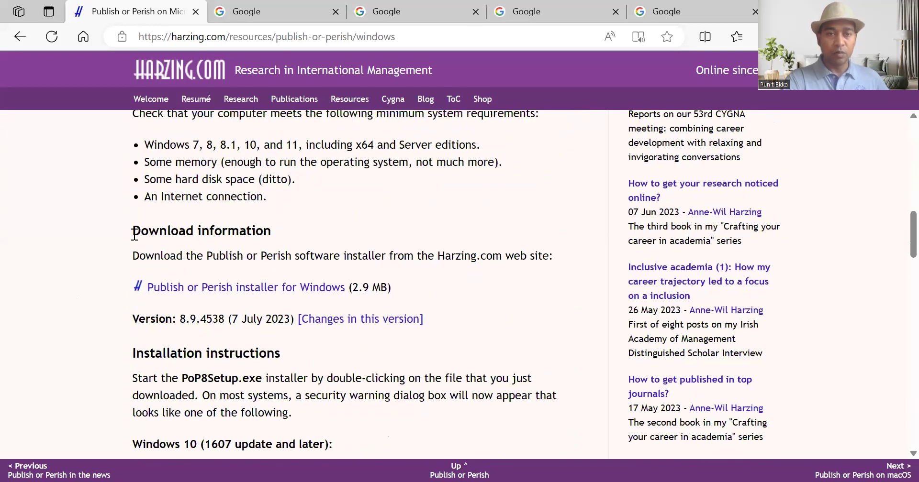
drag(134, 234, 272, 233)
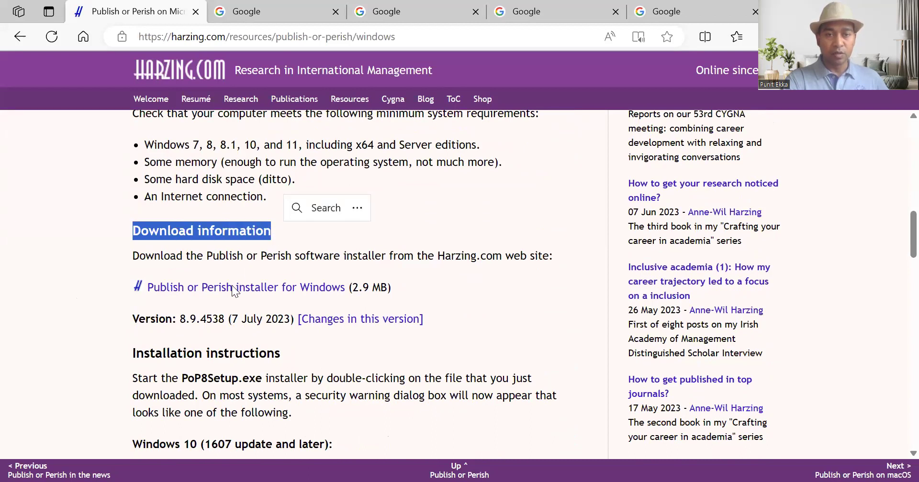
click(81, 301)
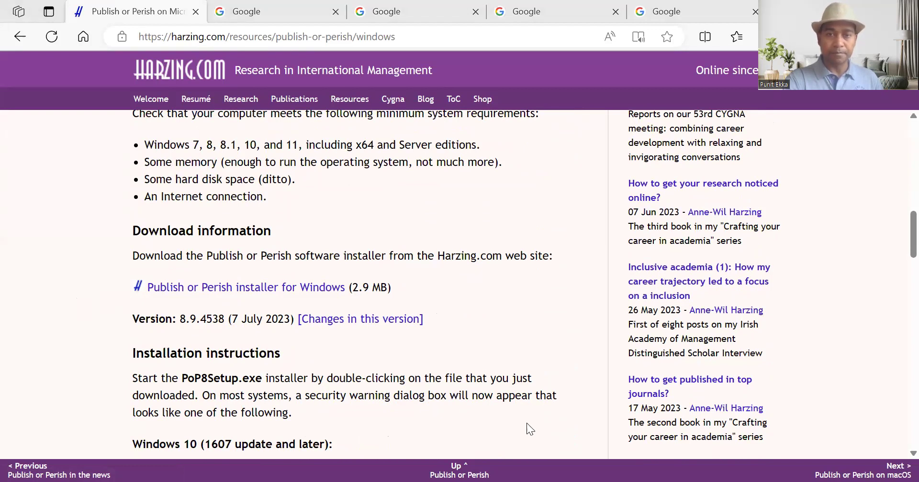
- Back in Publish or Perish, create a new blank Google Scholar search
key(alt+Tab)
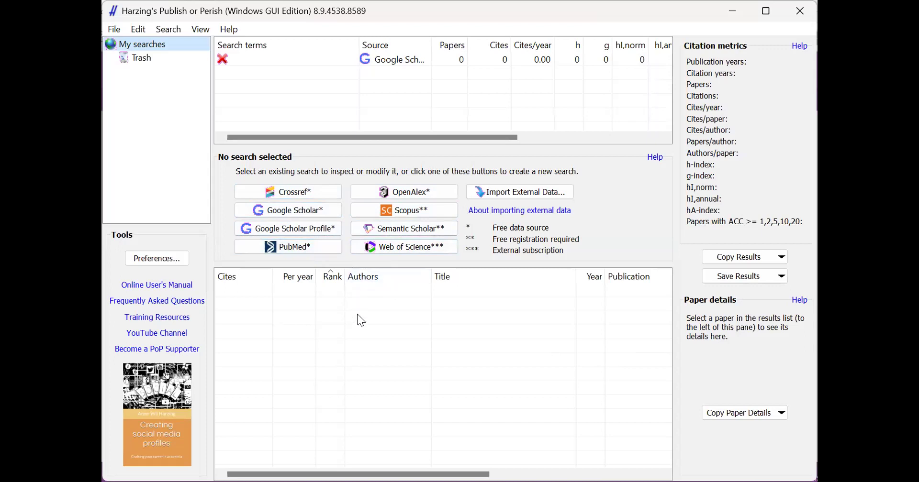
click(304, 214)
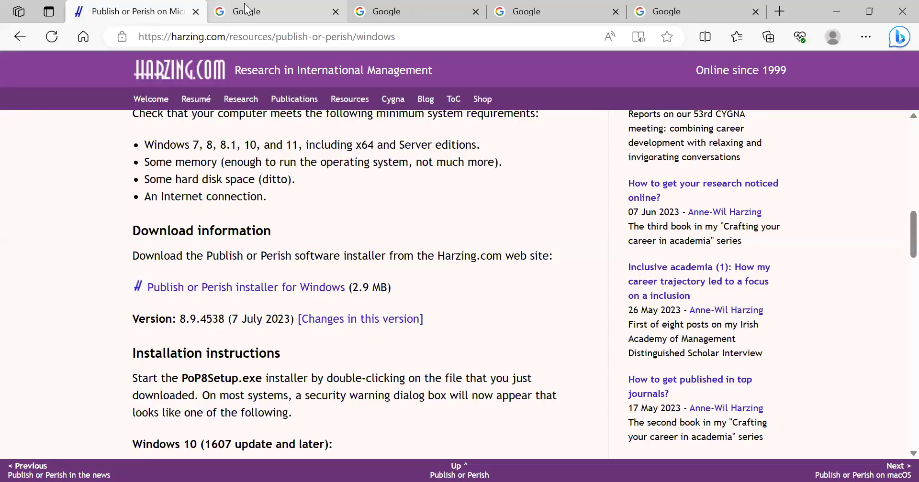
- Find the ABDC Journal Quality List and filter it for 'sustainable tourism'
click(245, 11)
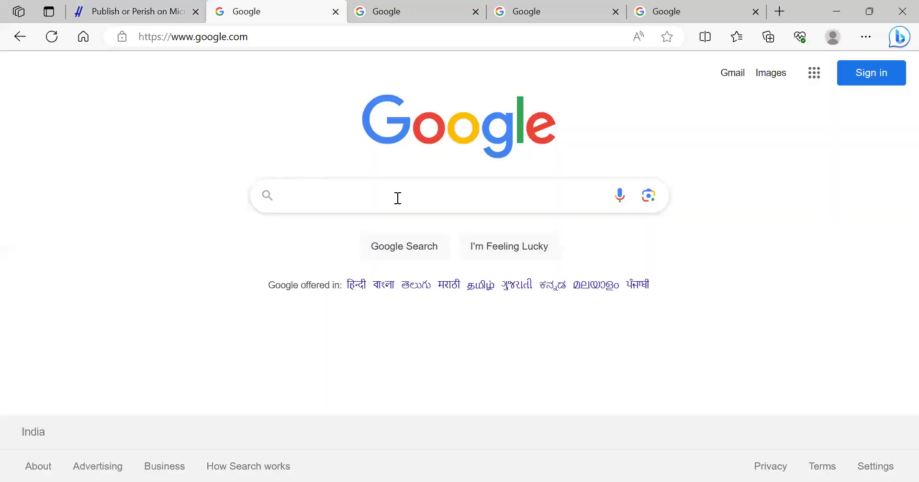
text(abd)
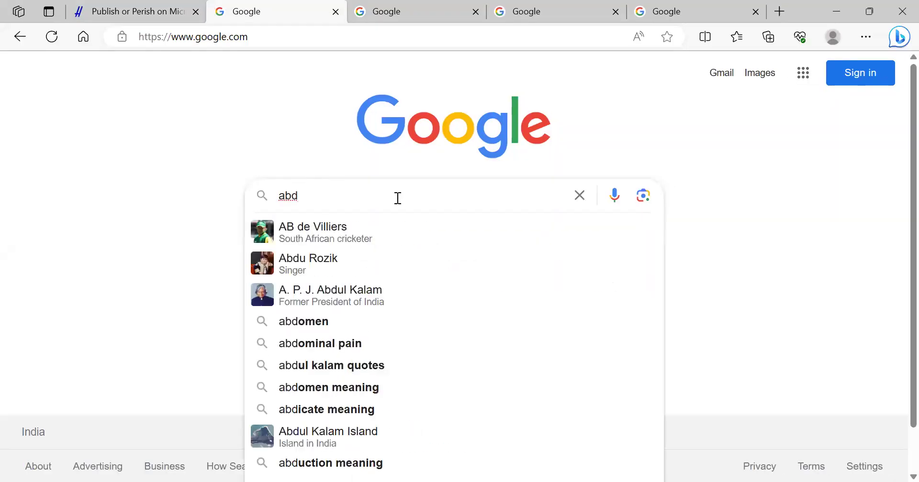
text(c)
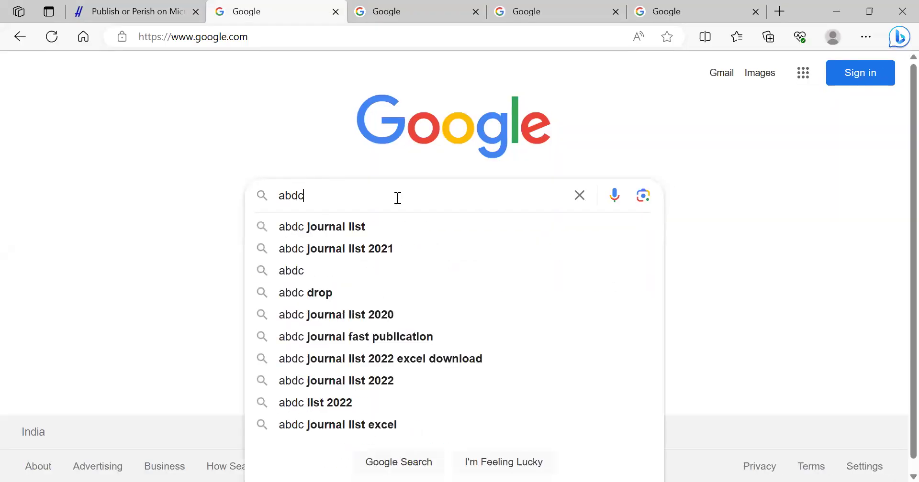
click(356, 229)
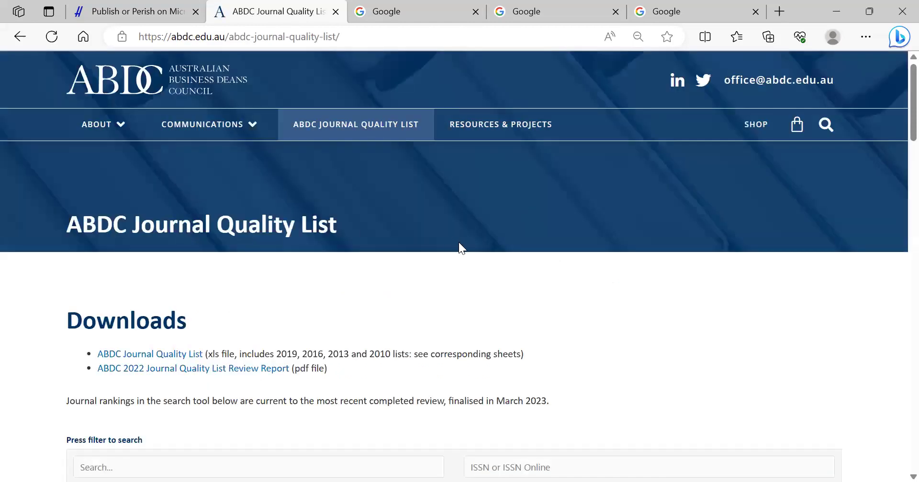
scroll(460, 242, down, 1)
scroll(459, 242, down, 3)
click(378, 256)
text(s)
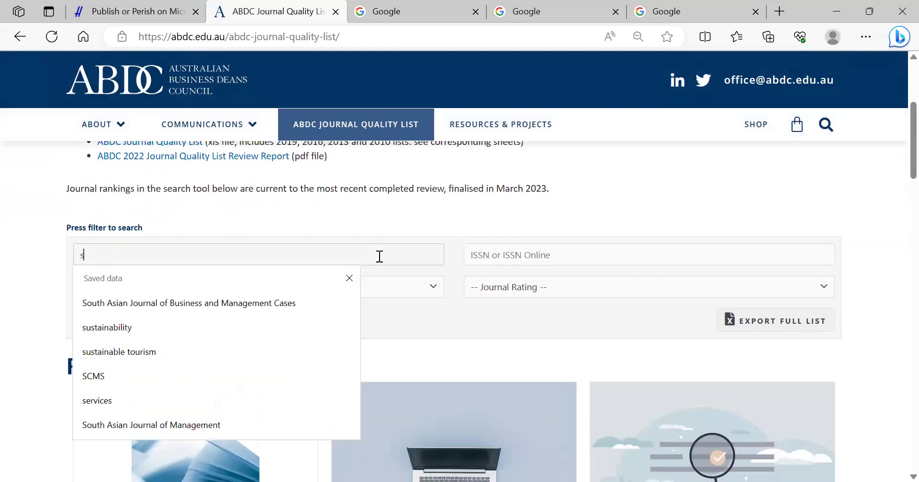
text(ustainab)
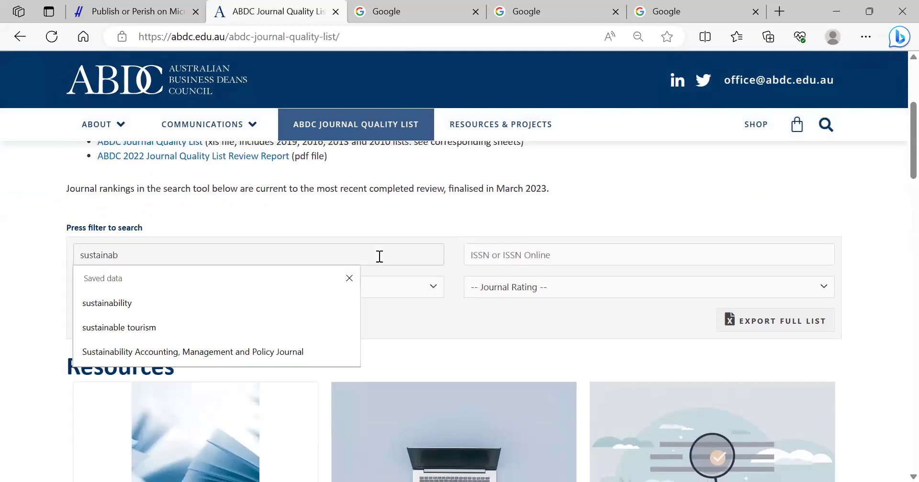
text(le tour)
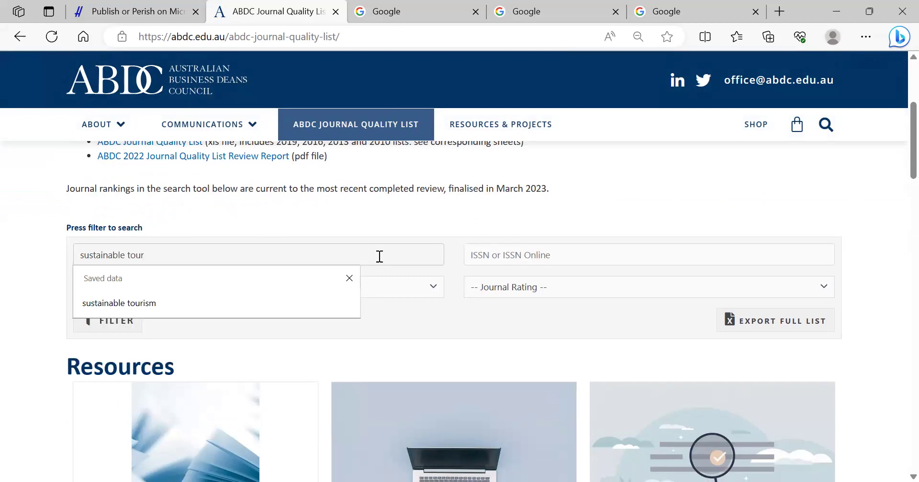
key(Down)
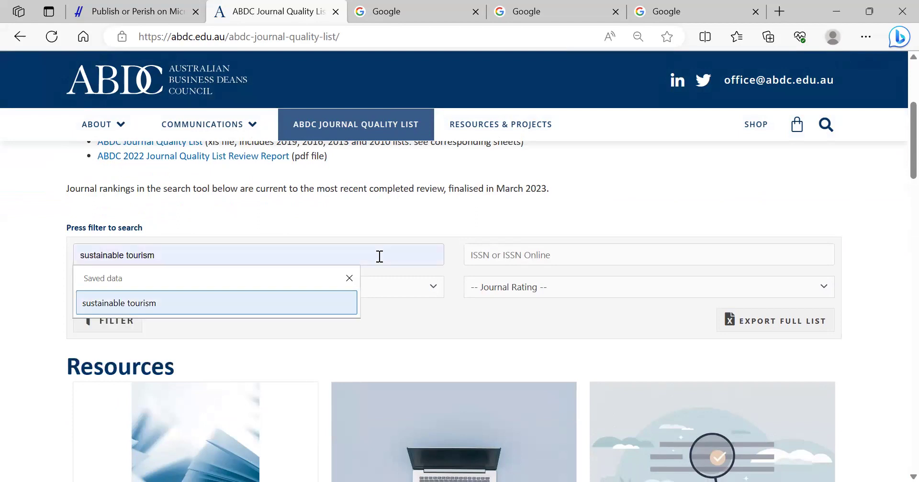
key(Return)
key(Return)
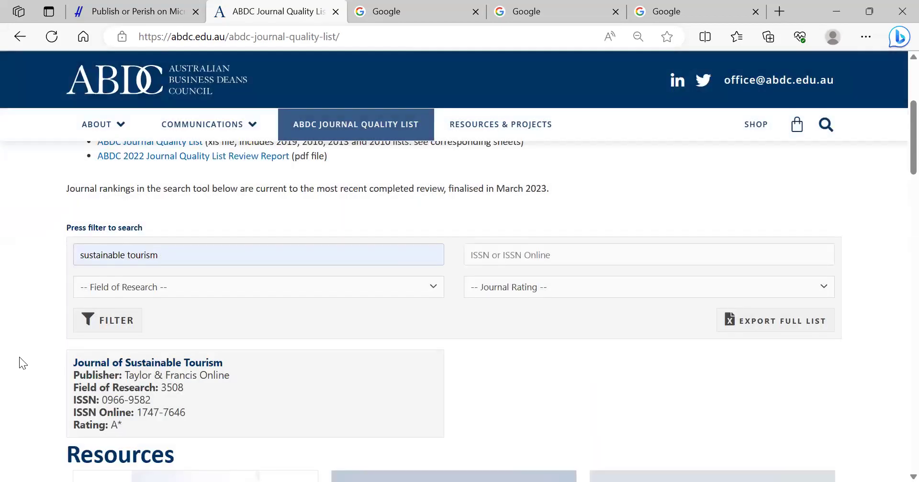
- Copy the Journal of Sustainable Tourism title and return to the Publish or Perish form
scroll(19, 357, down, 2)
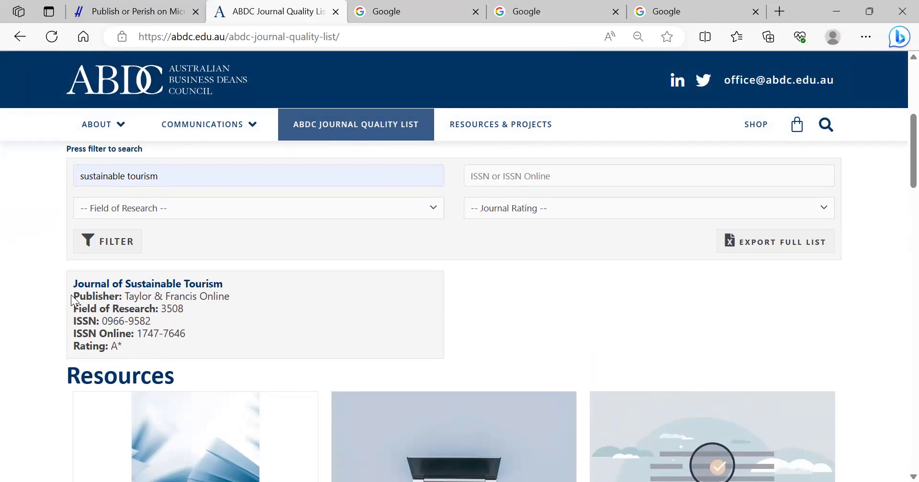
drag(71, 295, 67, 284)
key(ctrl+c)
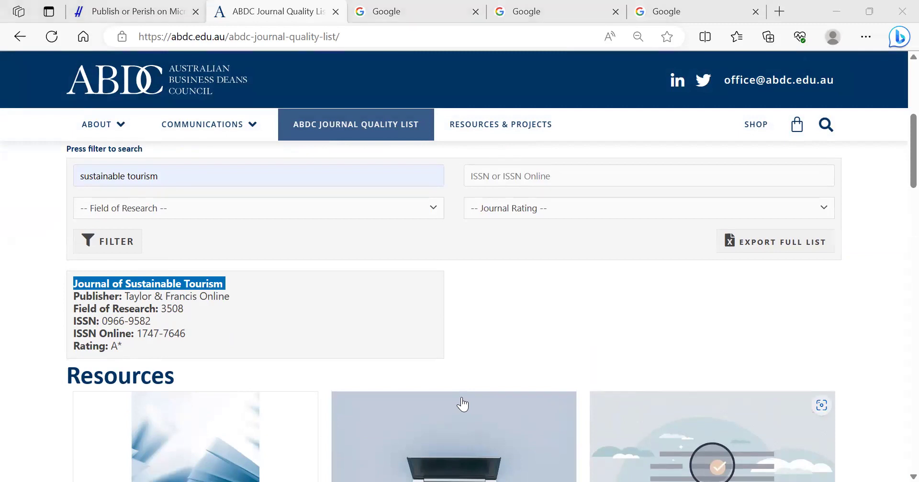
key(alt+Tab)
click(336, 192)
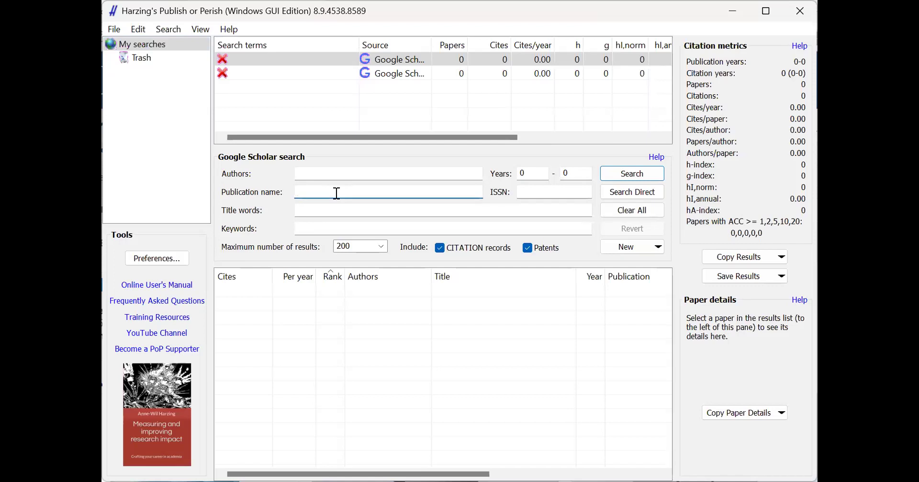
- Enter Journal of Sustainable Tourism as publication, "review" as title words, "marketing" as keywords
key(ctrl+v)
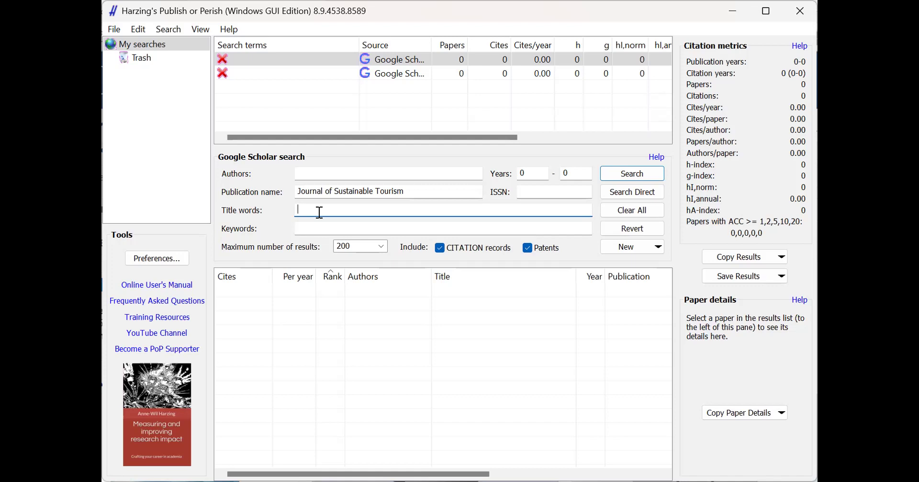
text("review")
click(338, 228)
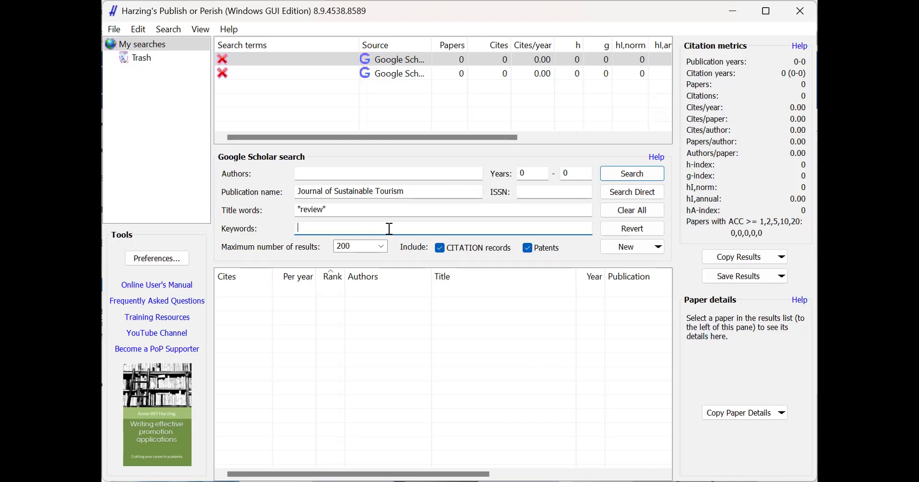
text("marketing)
- Set the years to 2000–2023 and the maximum number of results to 100
click(534, 174)
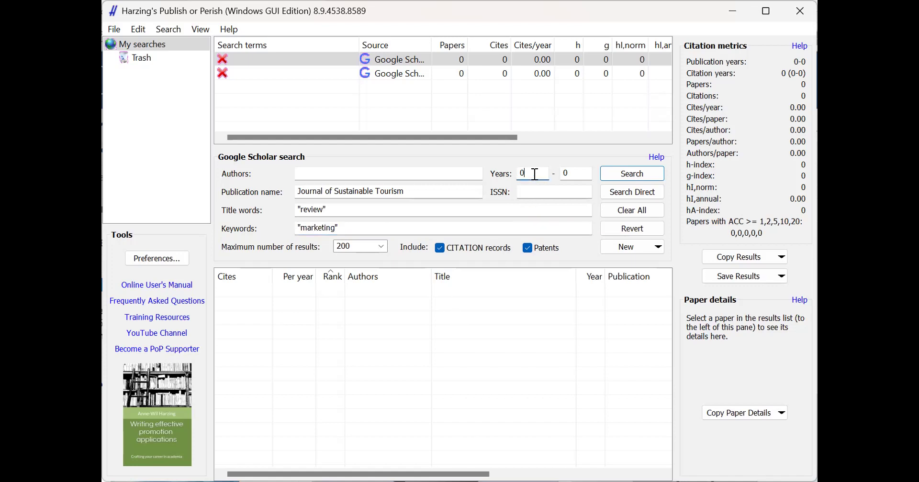
key(BackSpace)
text(2000)
click(574, 173)
key(BackSpace)
text(2023)
click(381, 247)
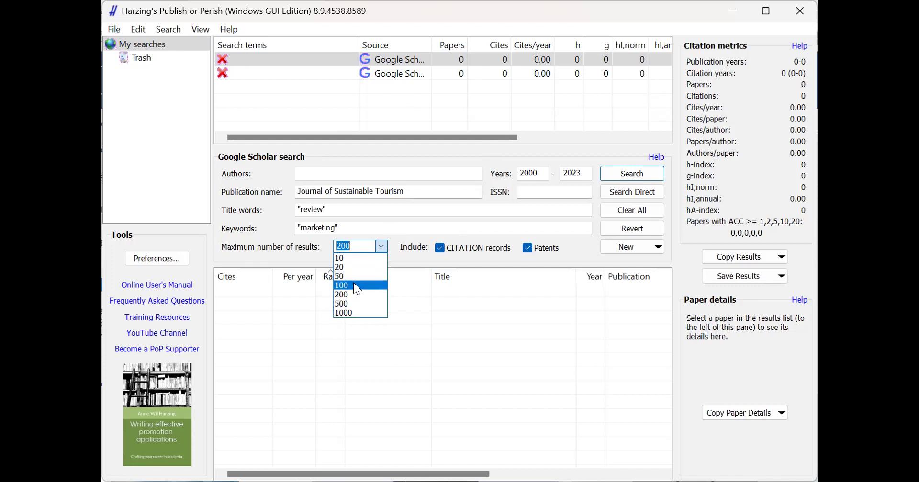
click(353, 283)
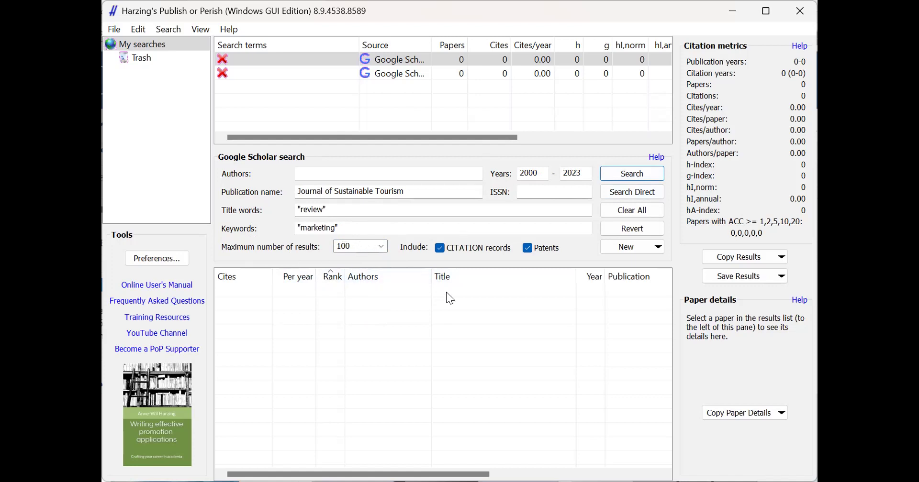
- Run the search, getting 49 papers, 2,978 citations, h-index 23 and g-index 49
click(641, 173)
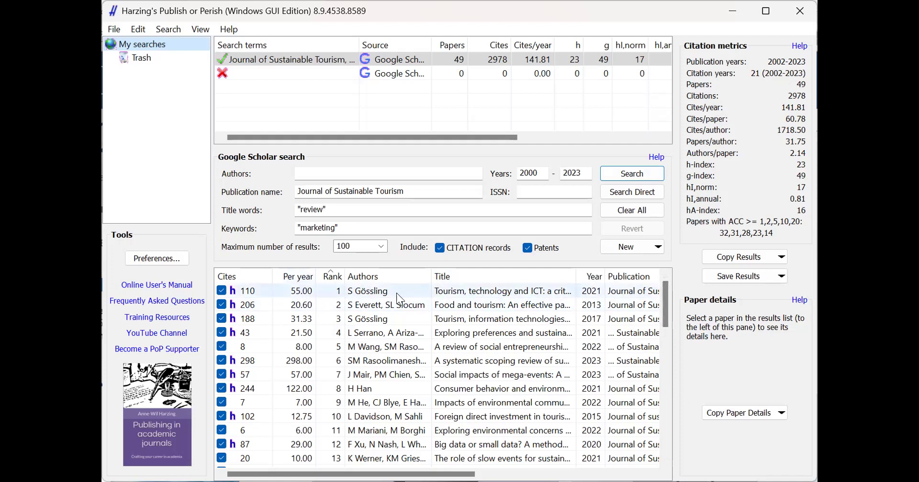
- Show details of the top result, 'Tourism, technology and ICT: a critical review of affordances and concessions'
click(467, 290)
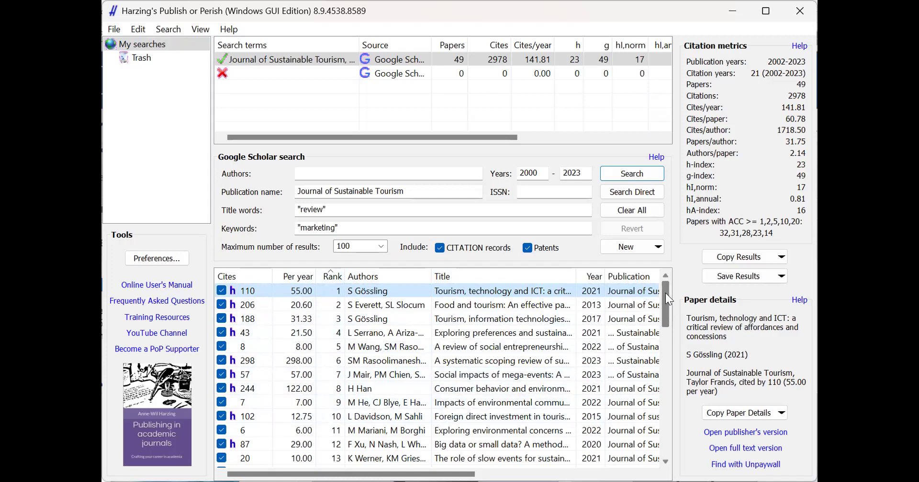
mouse_move(665, 293)
mouse_down()
mouse_move(661, 348)
mouse_move(672, 278)
mouse_up()
- Export the results as a CSV file named PoPCites
click(778, 277)
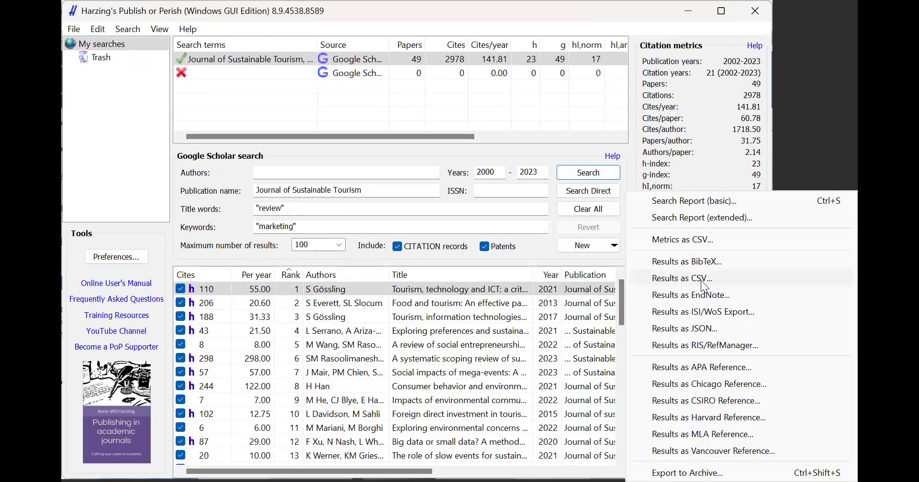
click(703, 286)
click(624, 360)
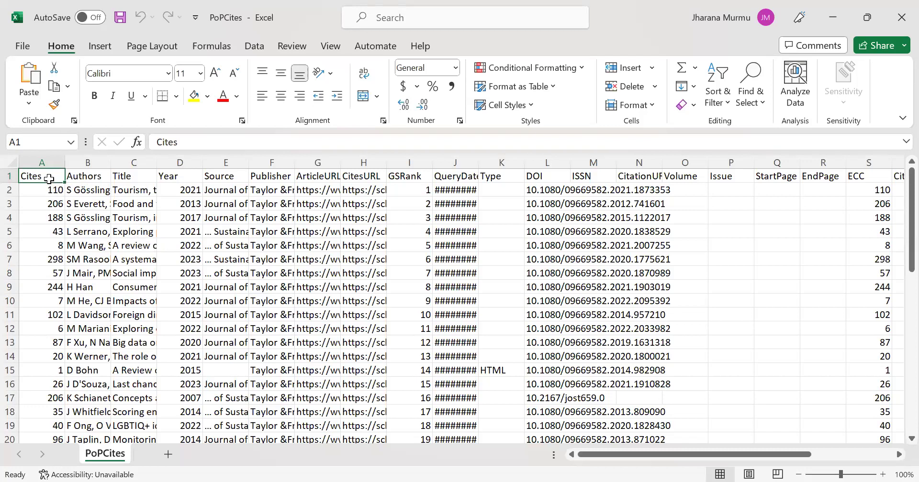
- Inspect the first paper's Cites, Authors, Title, Year, Source, Publisher and GSRank cells
click(52, 191)
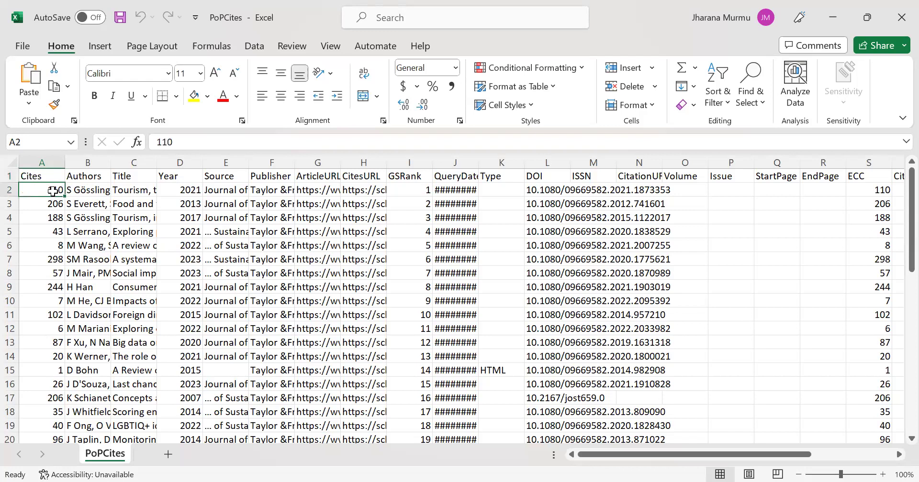
click(83, 178)
click(129, 178)
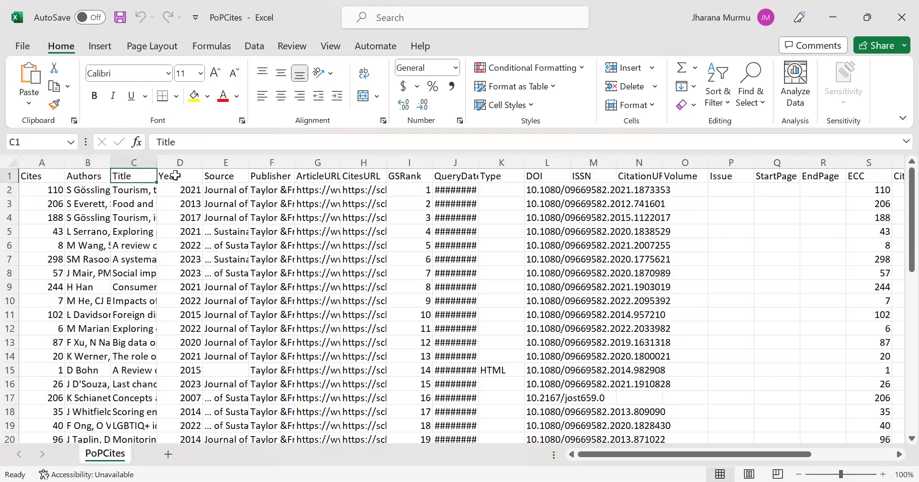
click(176, 176)
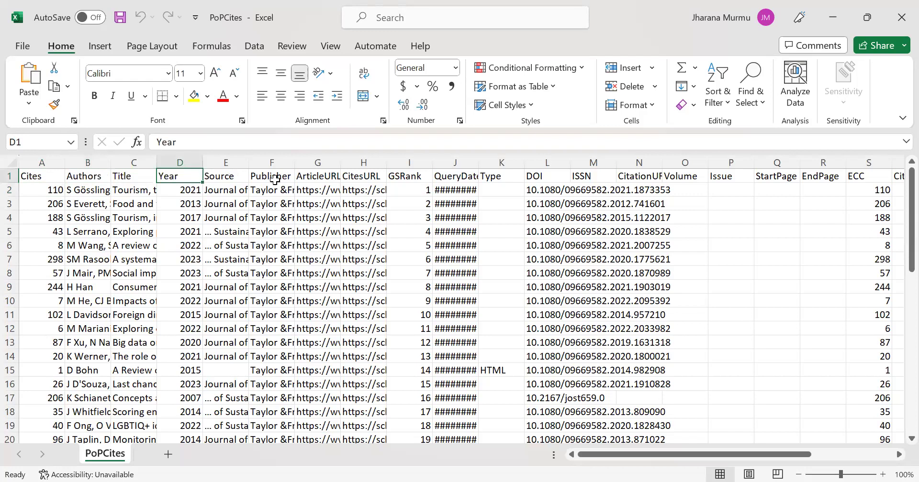
click(237, 190)
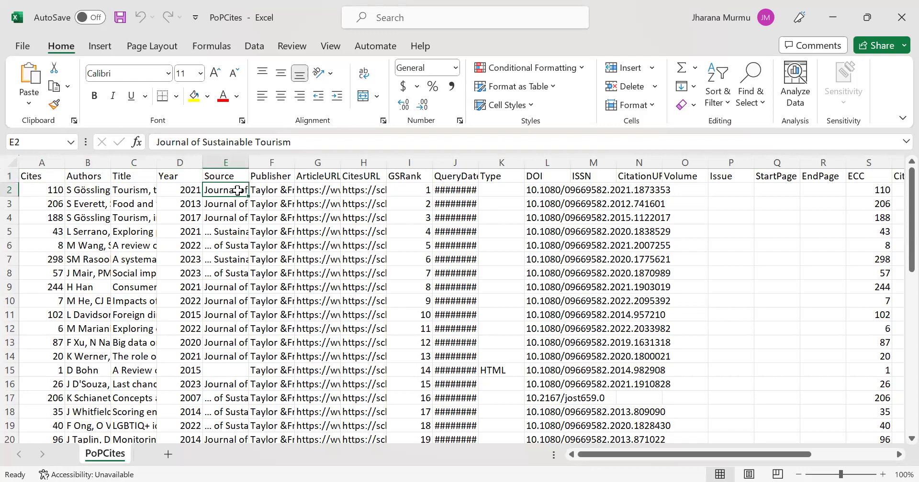
click(277, 192)
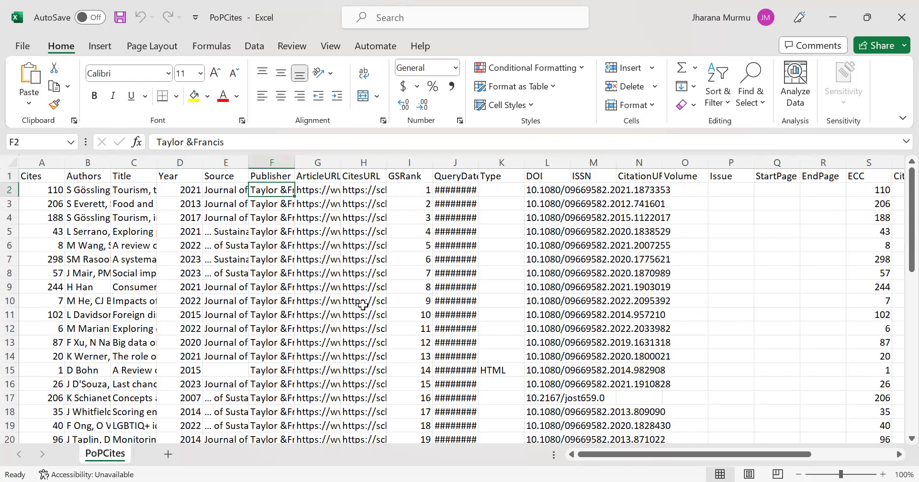
click(413, 180)
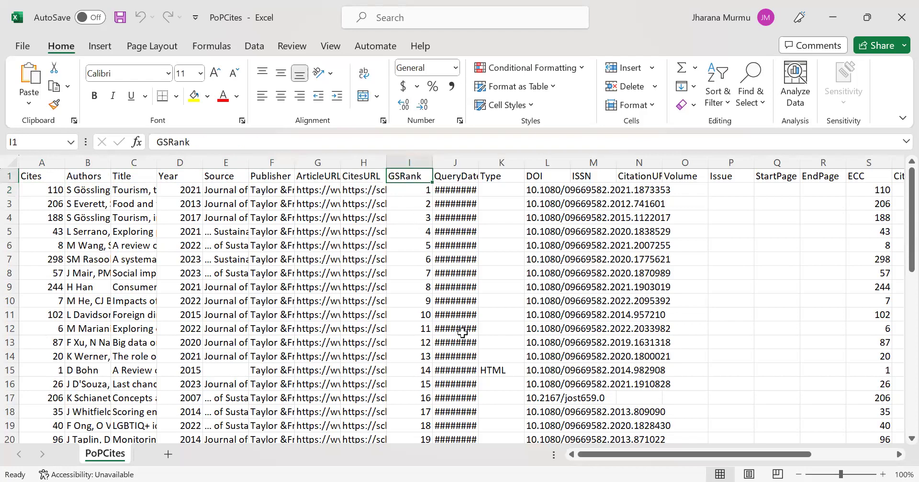
- Scroll across the sheet to the remaining columns through DOI and Abstract
click(899, 455)
click(899, 454)
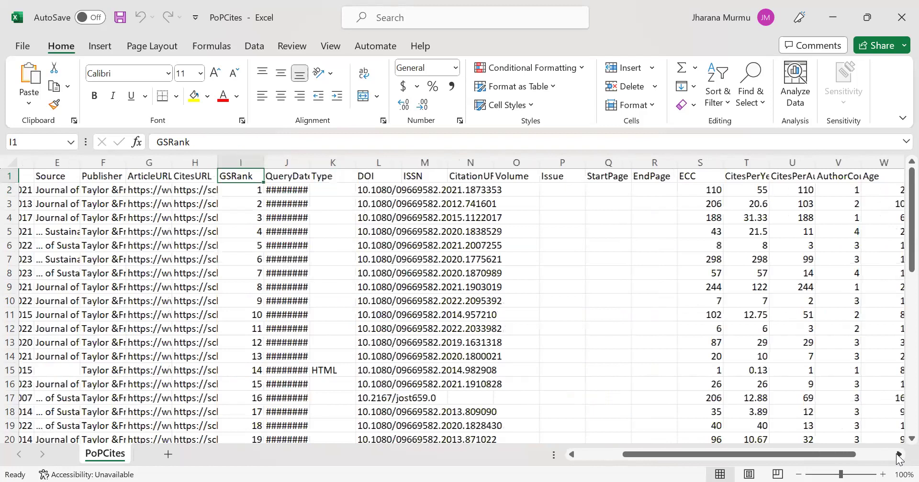
click(899, 455)
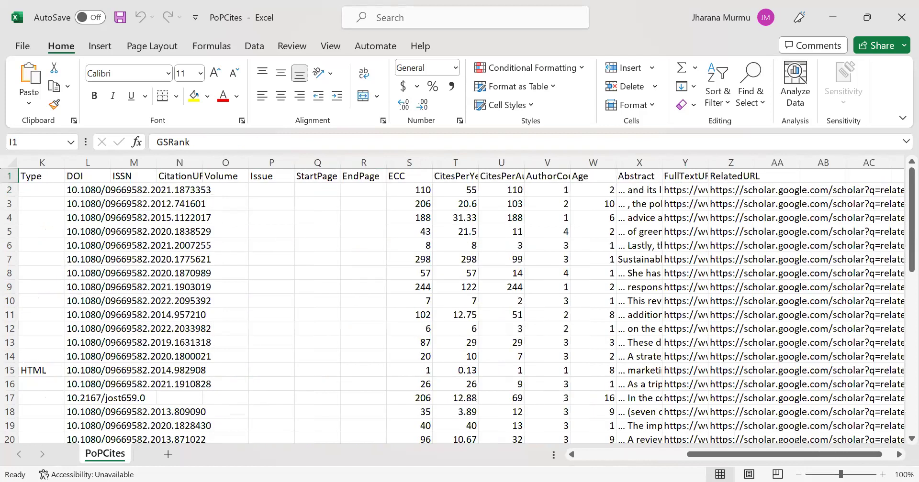
drag(858, 452, 245, 283)
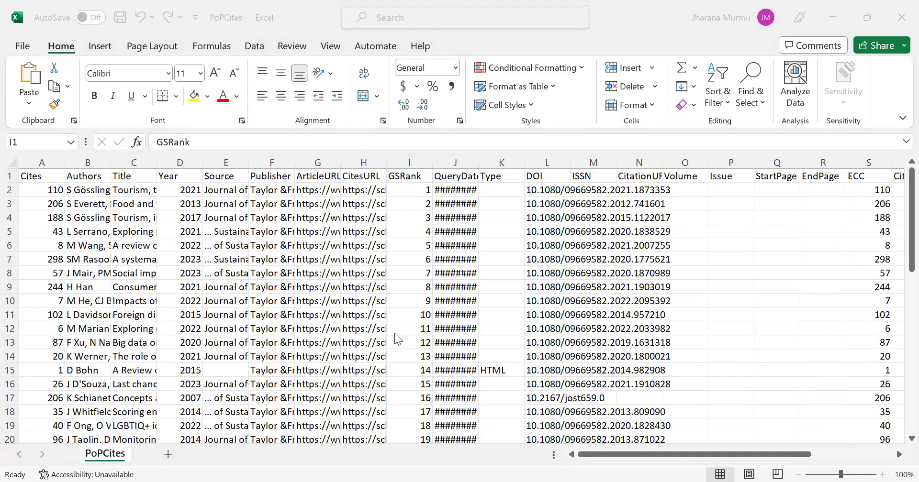
- Back in Publish or Perish, review the Journal of Sustainable Tourism, "review" and "marketing" filters
key(alt+Tab)
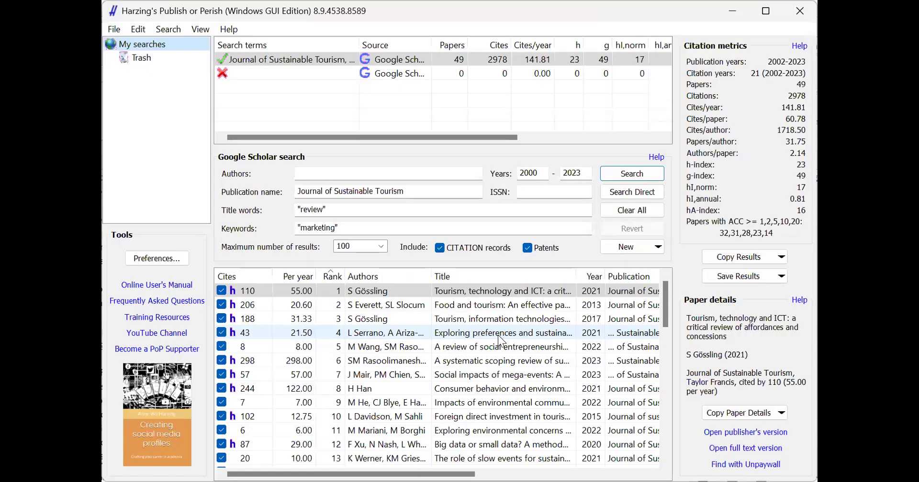
double_click(409, 192)
click(409, 192)
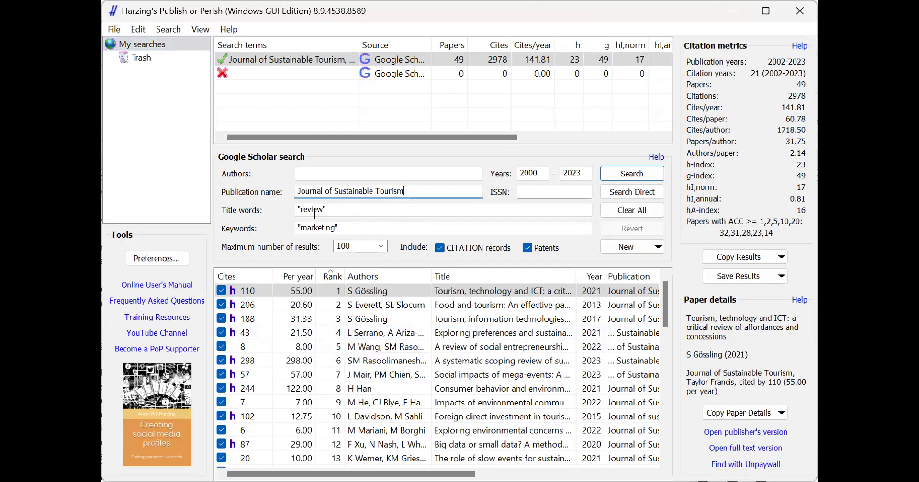
double_click(360, 212)
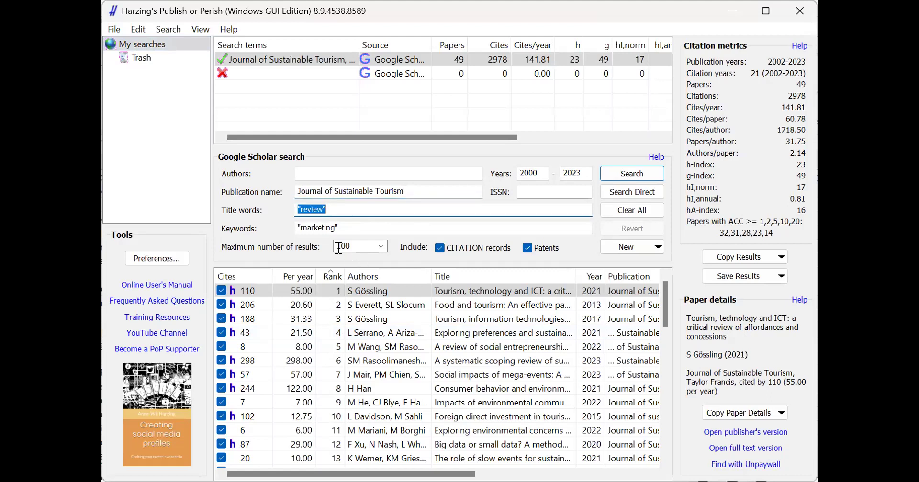
double_click(323, 229)
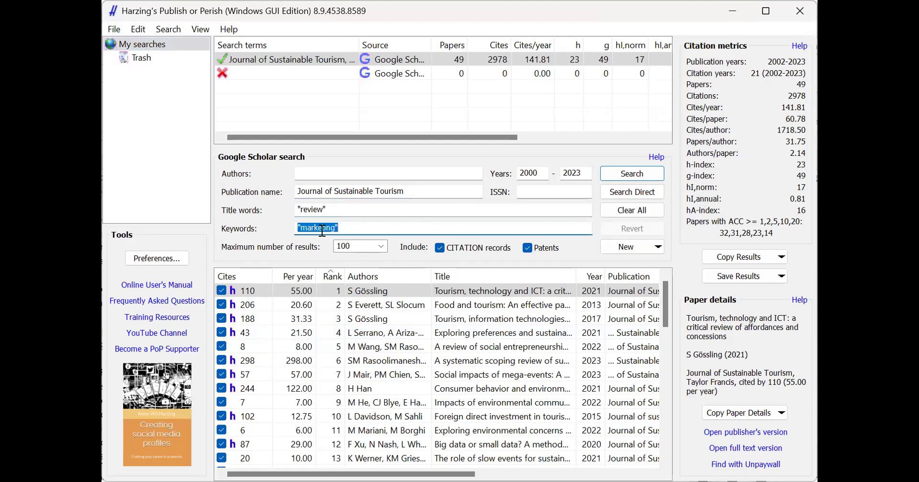